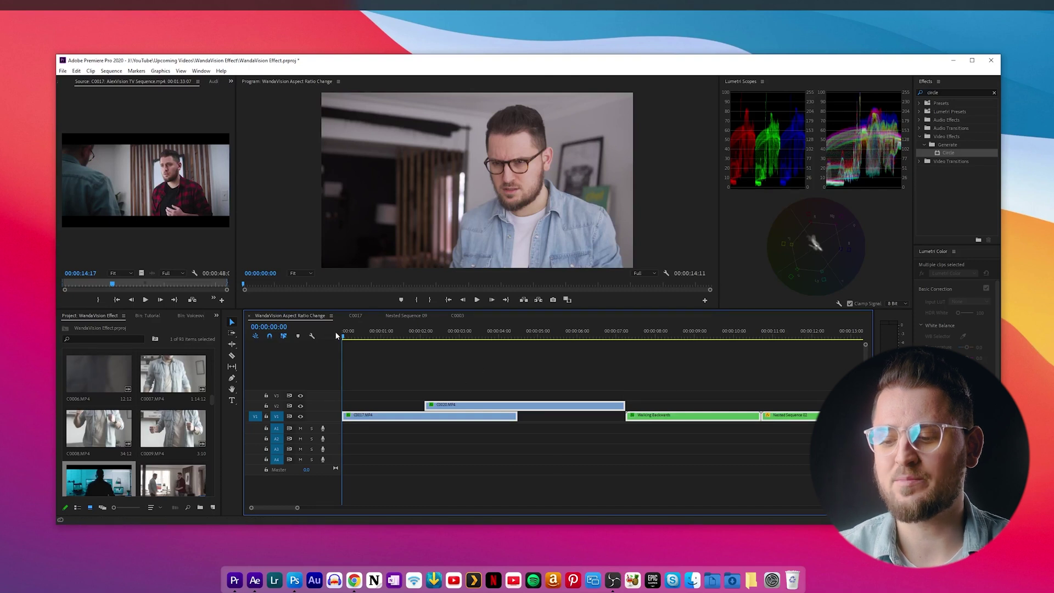
Scrub to 00:00:01:05 and open Sequence Settings to confirm 3840 × 2160 at 23.976 fps
left_click_drag(342, 333, 454, 335)
left_click_drag(571, 356, 390, 387)
left_click(112, 71)
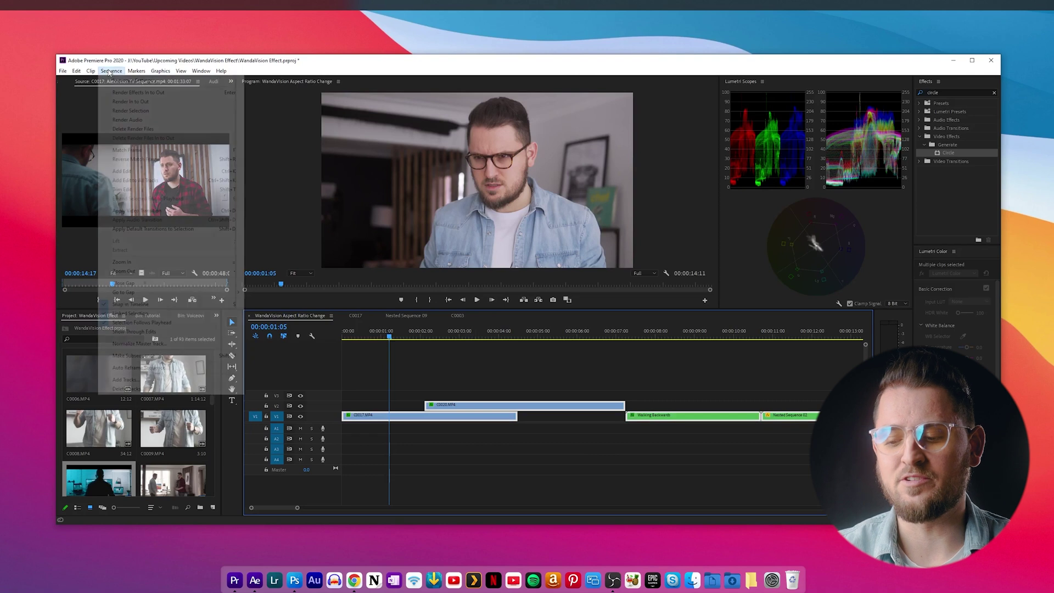
left_click(126, 78)
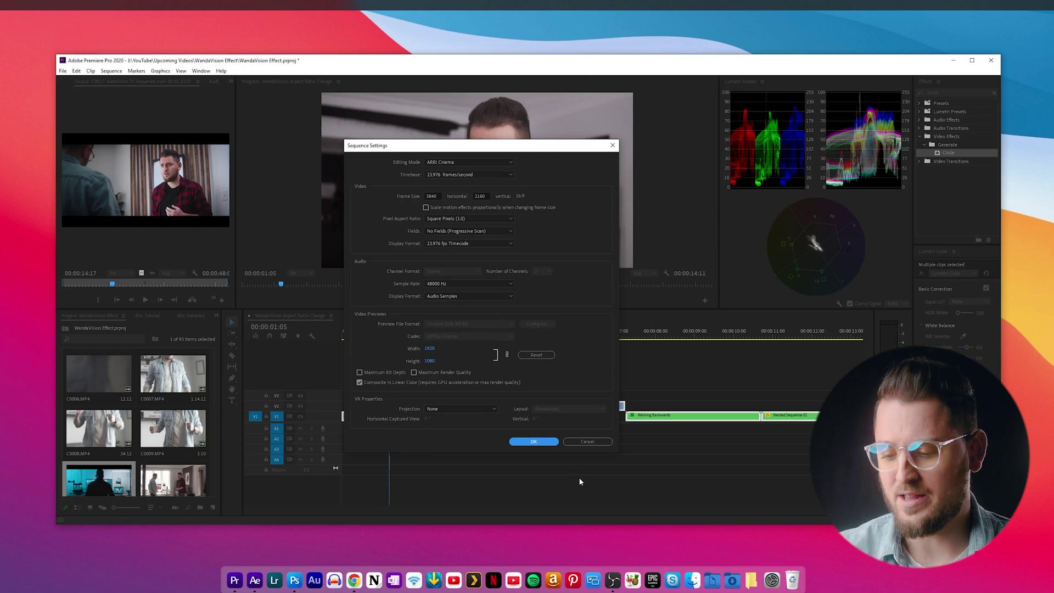
Create a 3840×2160 black colour matte named Black Bar in the bin
left_click(579, 443)
right_click(176, 416)
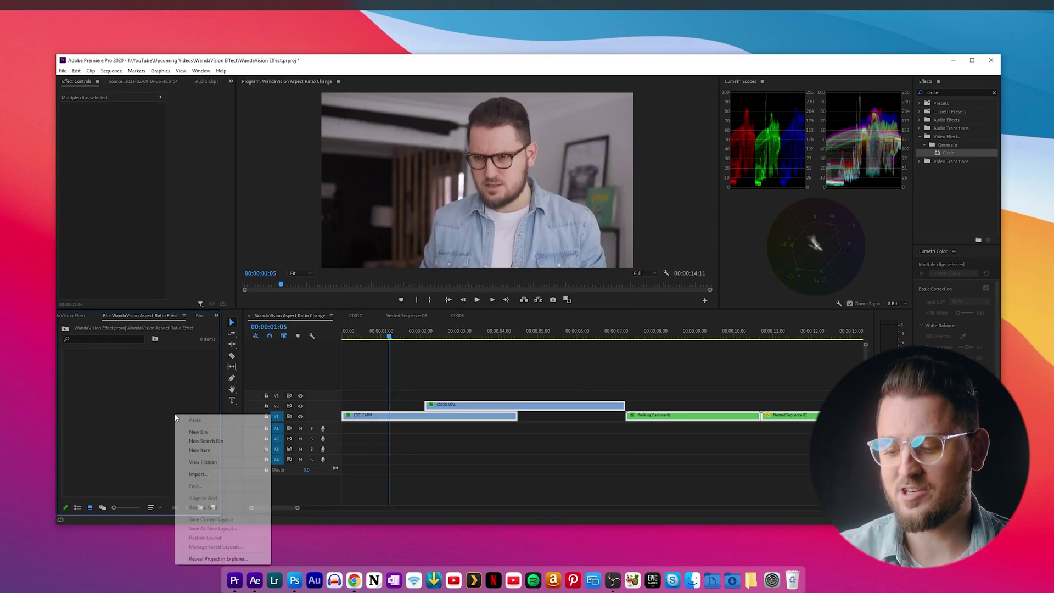
mouse_move(231, 453)
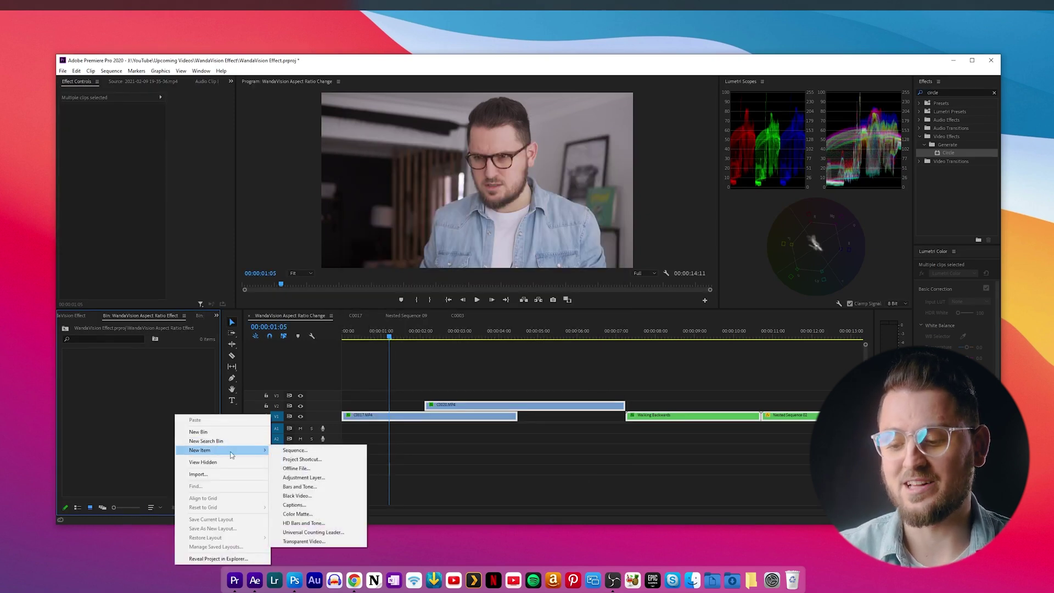
left_click(303, 514)
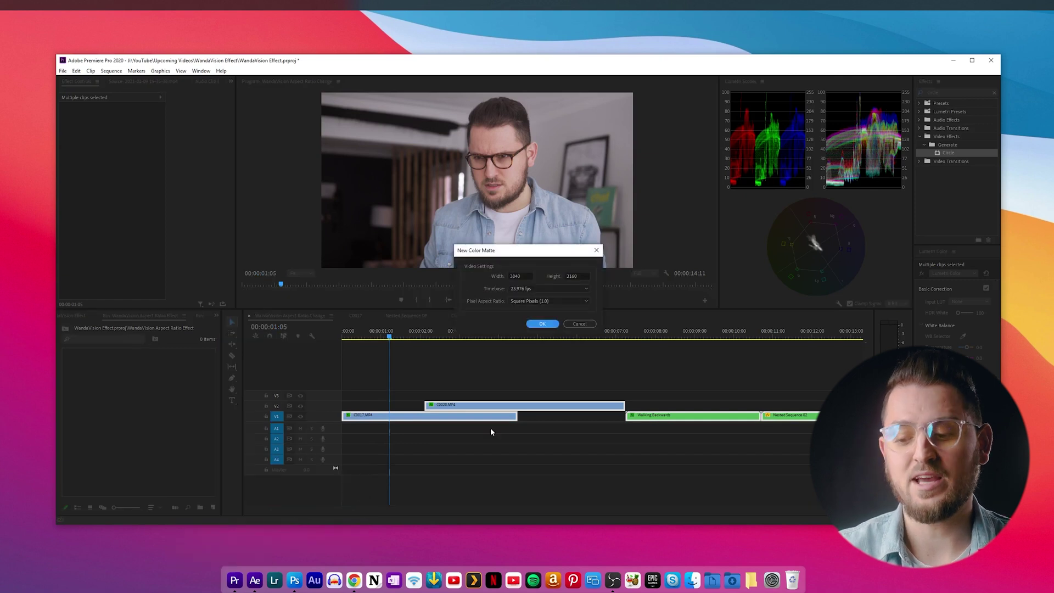
left_click(541, 325)
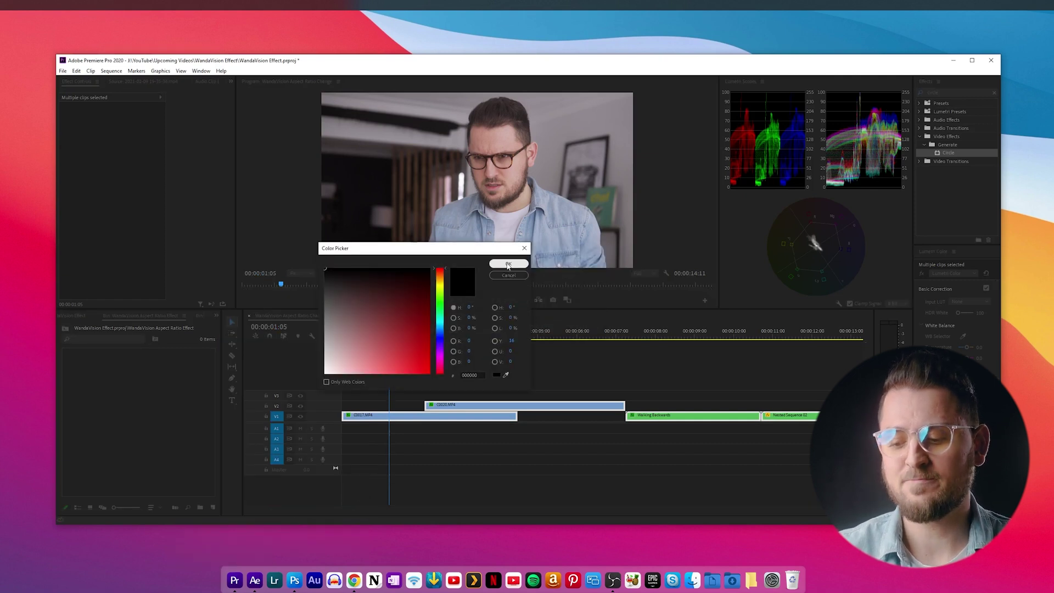
left_click(507, 264)
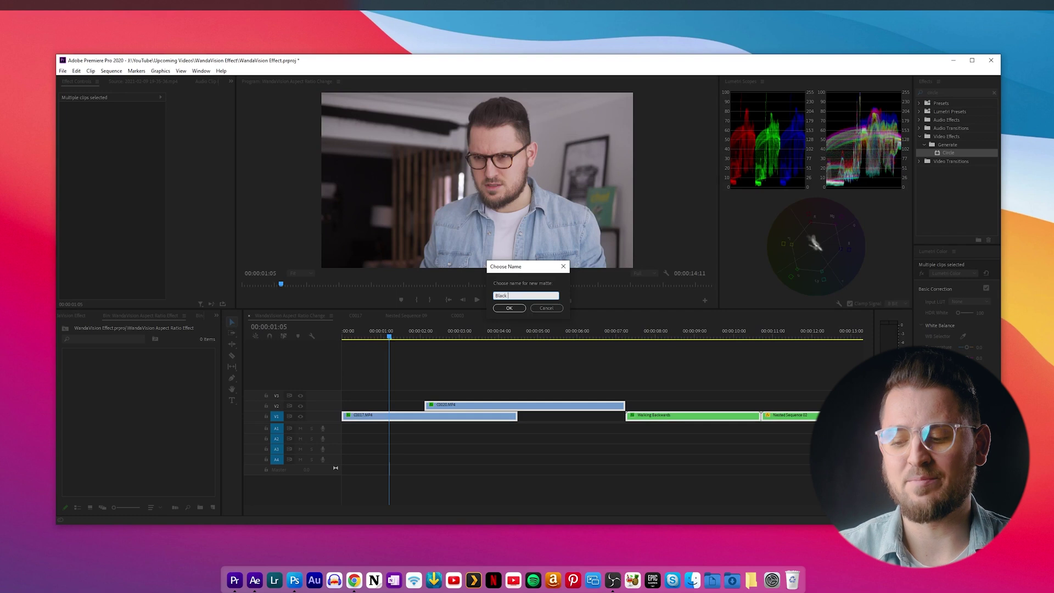
left_click(508, 308)
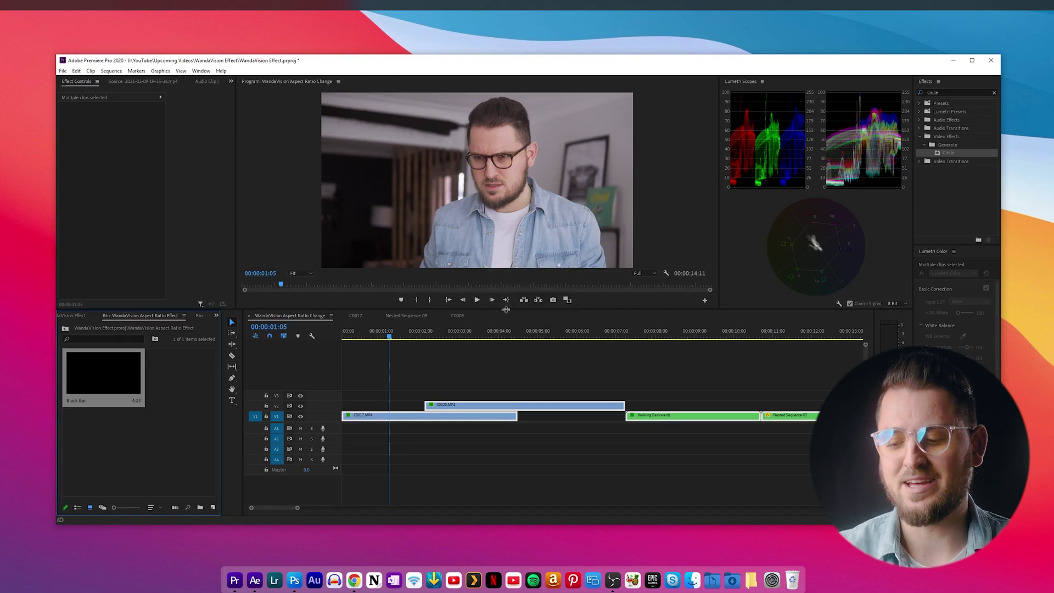
Place Black Bar on the top video track and lower its Position X to reveal the footage
left_click_drag(135, 374, 351, 374)
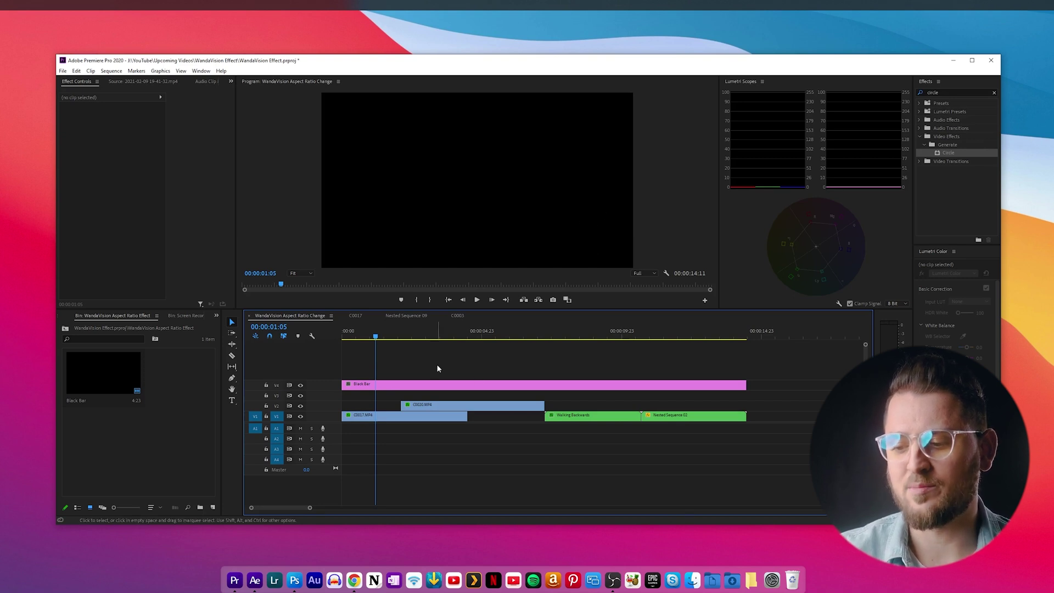
left_click(417, 386)
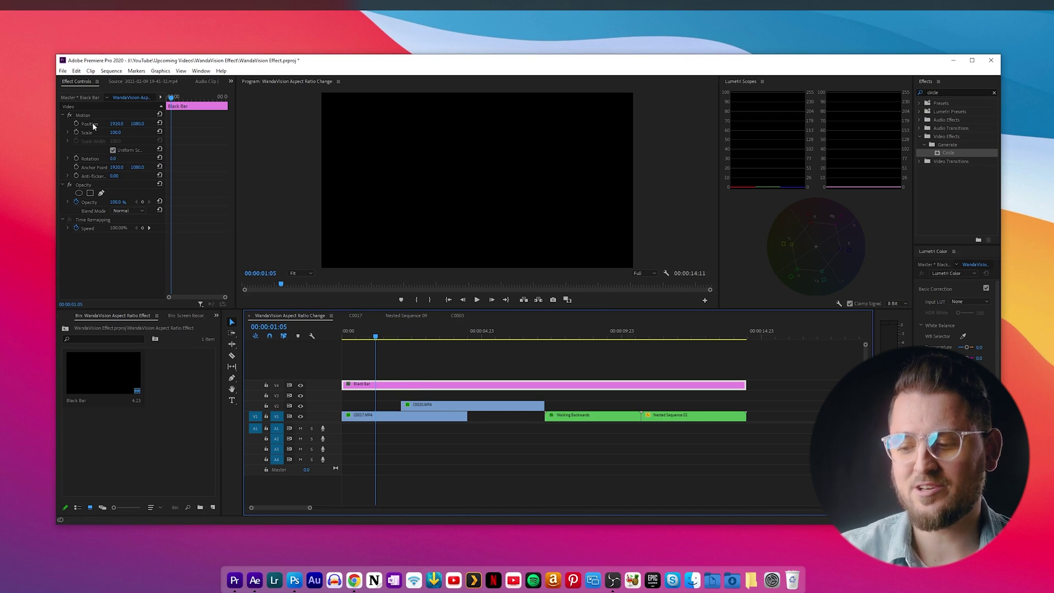
left_click_drag(126, 125, 102, 124)
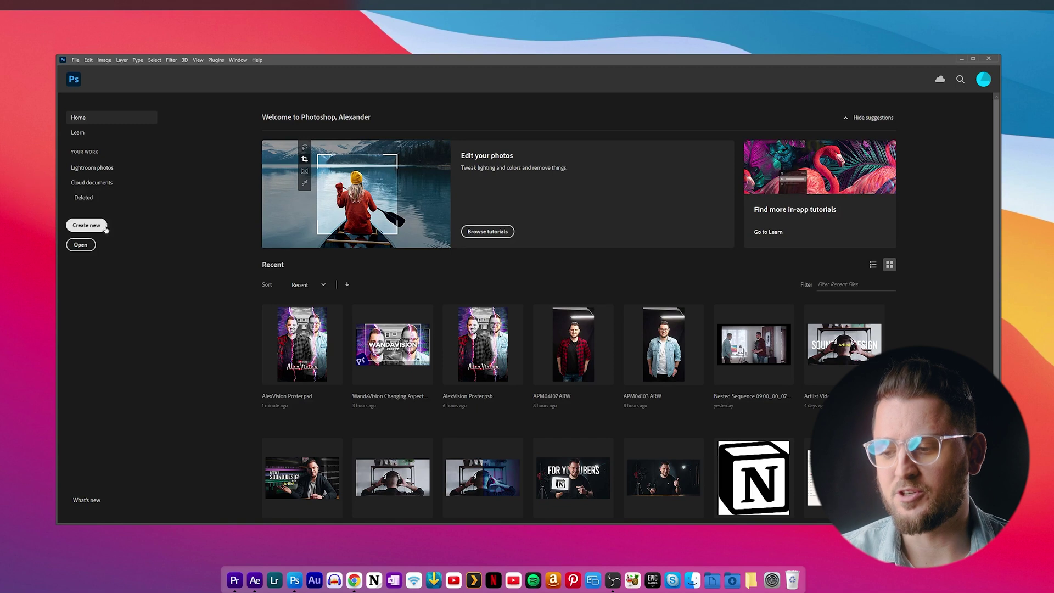
In a new 3840×2160 document, fill red 4:3 side pillars and clear the centre to transparency
left_click(104, 229)
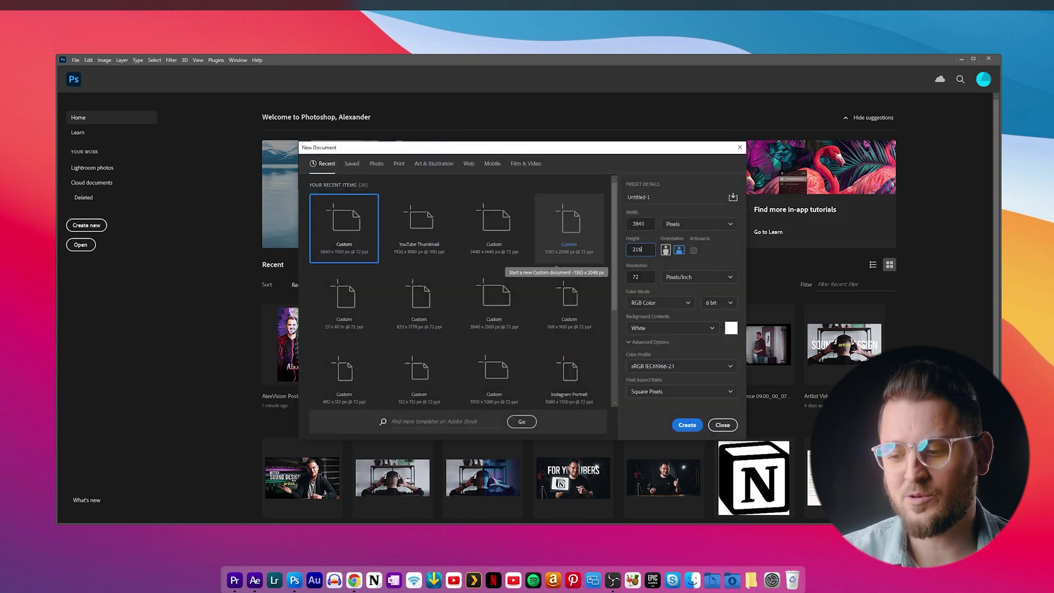
key("Return")
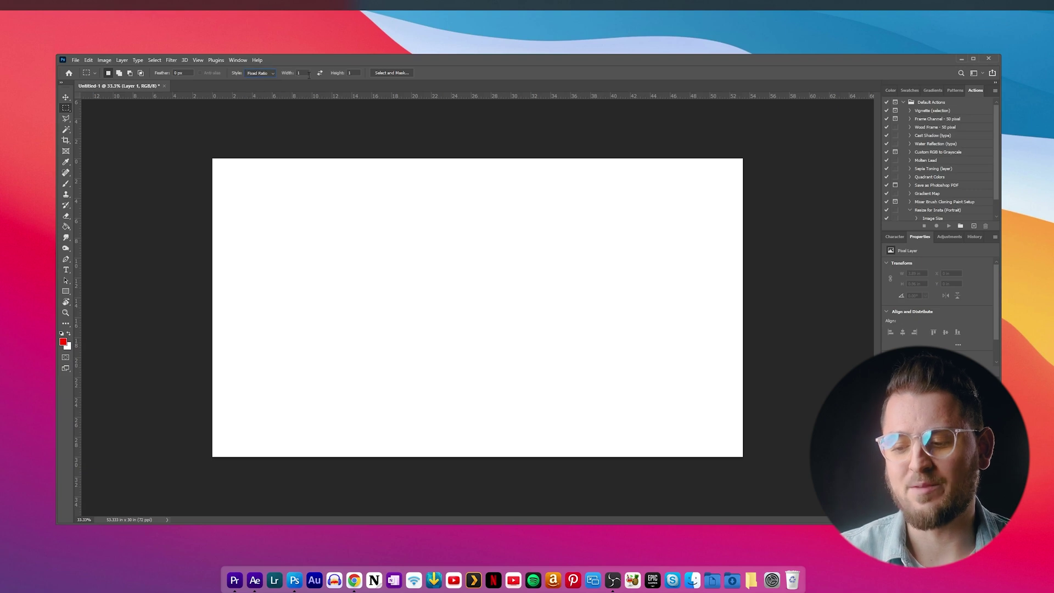
left_click_drag(210, 155, 653, 464)
left_click_drag(443, 340, 476, 326)
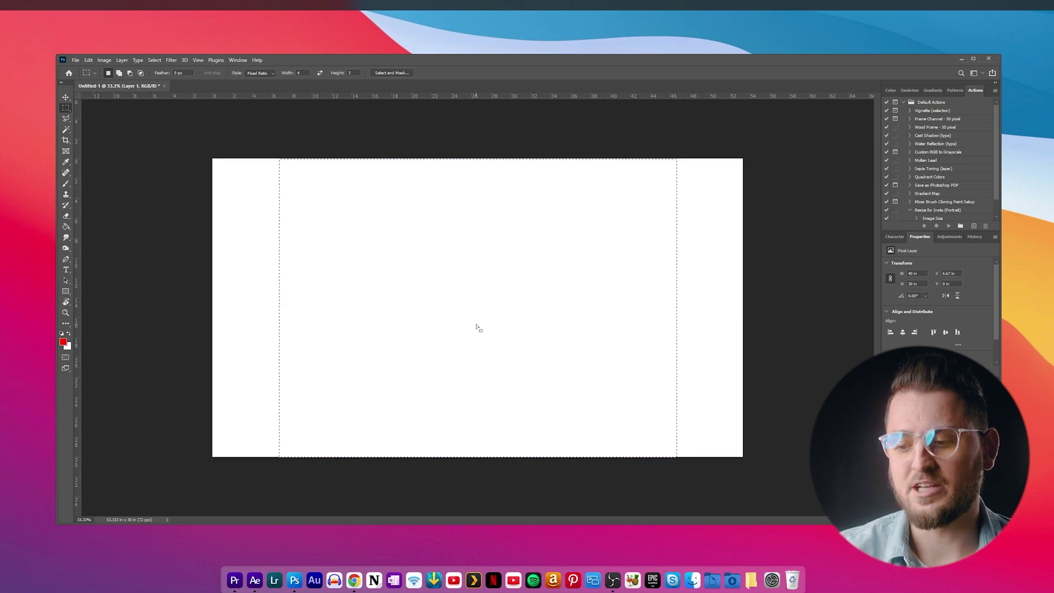
key("ctrl+shift+i")
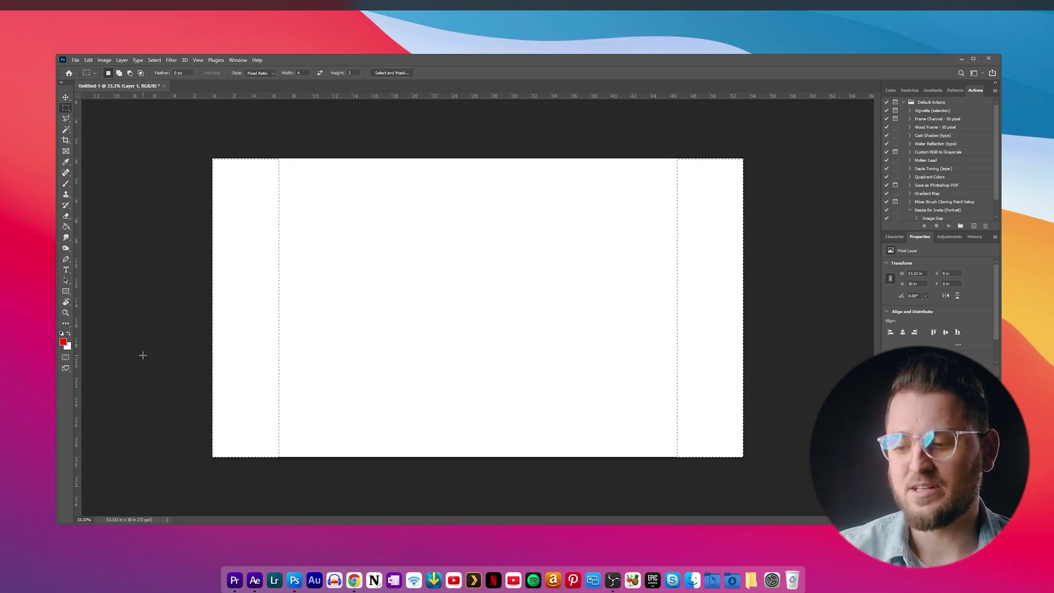
left_click(64, 341)
left_click(811, 219)
key("g")
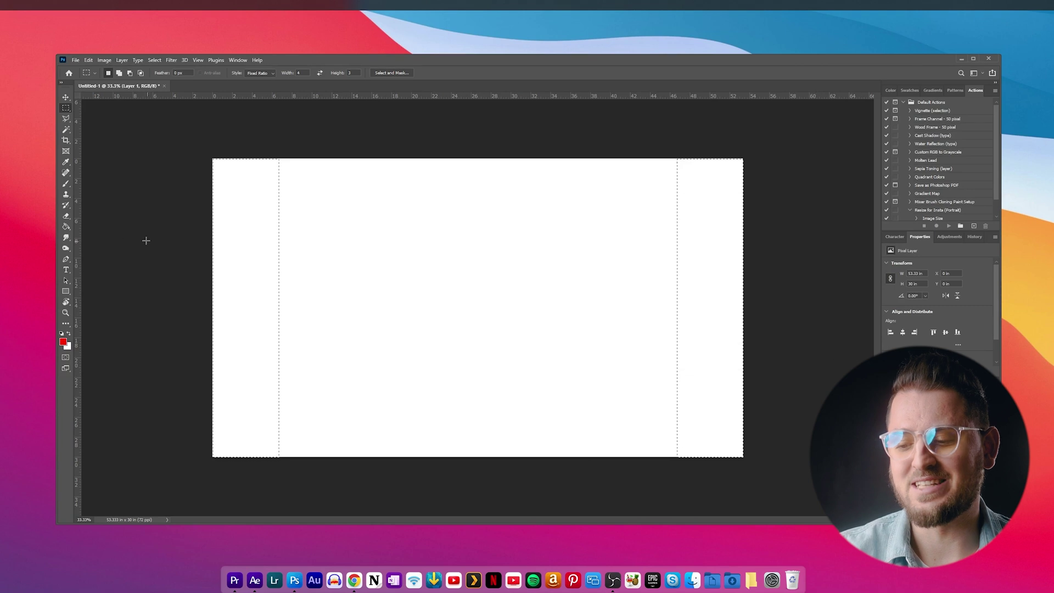
left_click(248, 256)
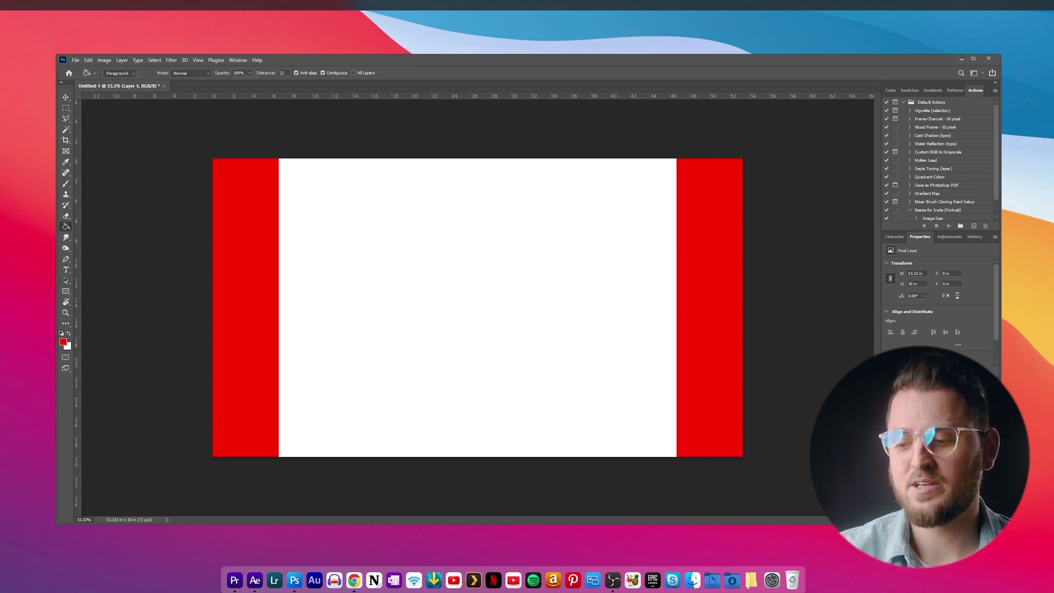
key("Delete")
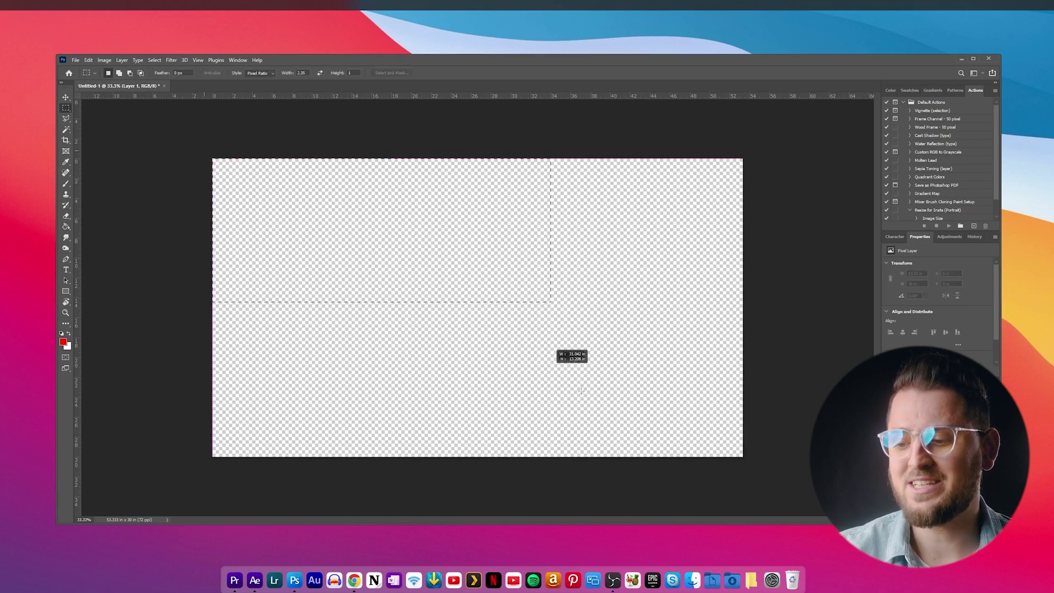
Fill red 2.35:1 top and bottom bars on a new layer, then import both matte PNGs into Premiere's bin
left_click_drag(552, 301, 743, 384)
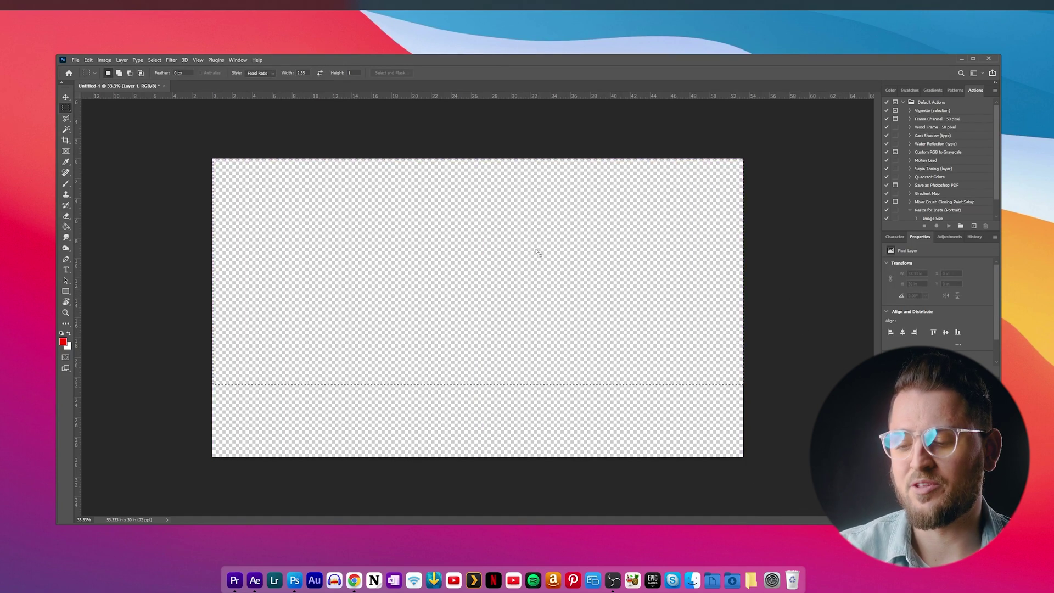
left_click_drag(539, 249, 542, 282)
key("ctrl+shift+alt+n")
left_click(66, 226)
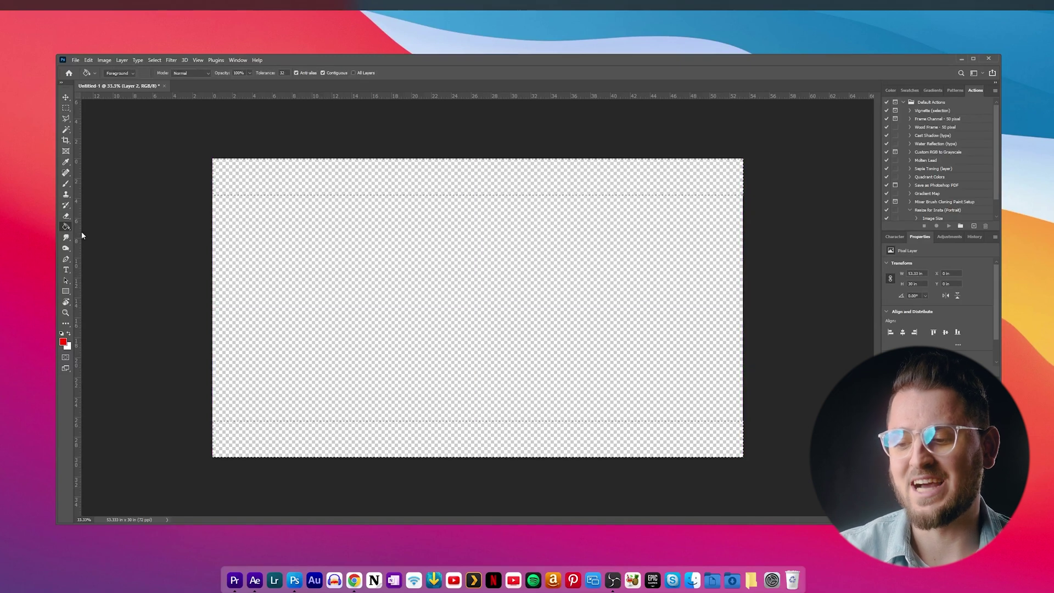
key("alt+BackSpace")
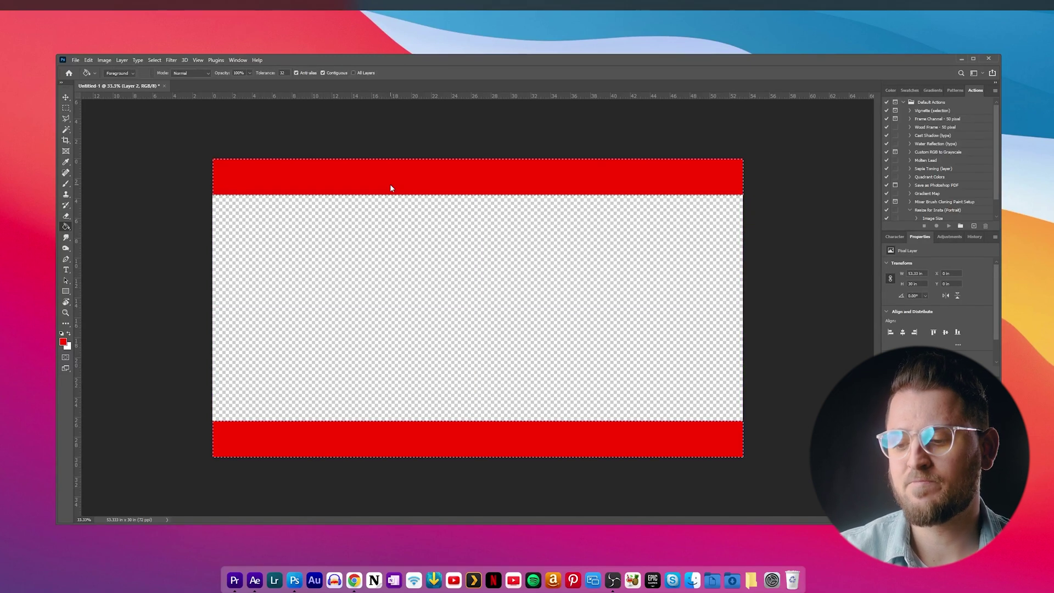
left_click_drag(613, 336, 199, 407)
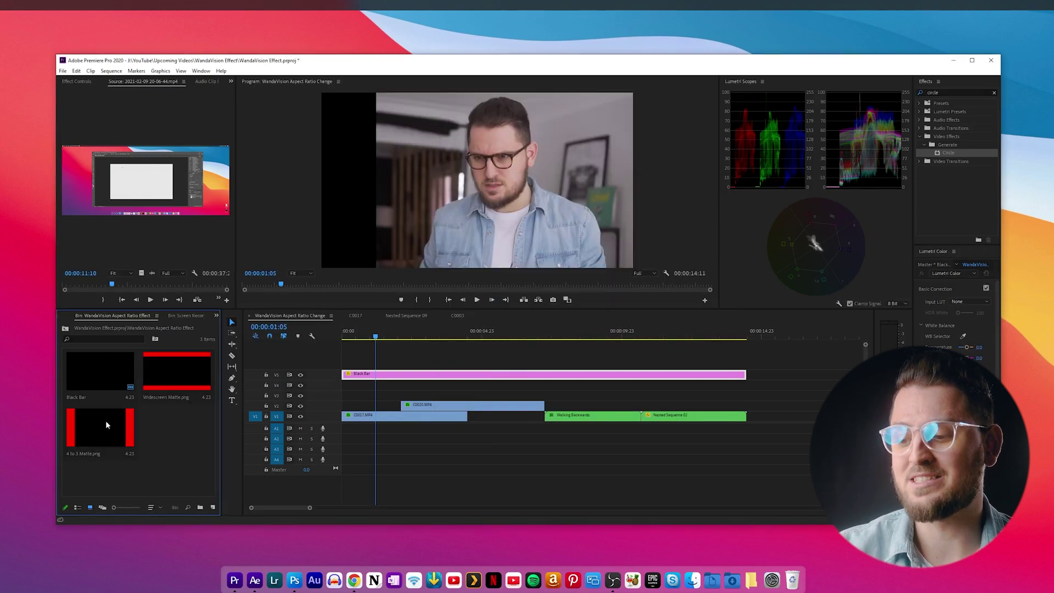
Place 4 to 3 Matte.png on V3 at 00:00, set Black Bar's Position X to -1495, and add another Black Bar clip
left_click_drag(83, 427, 354, 394)
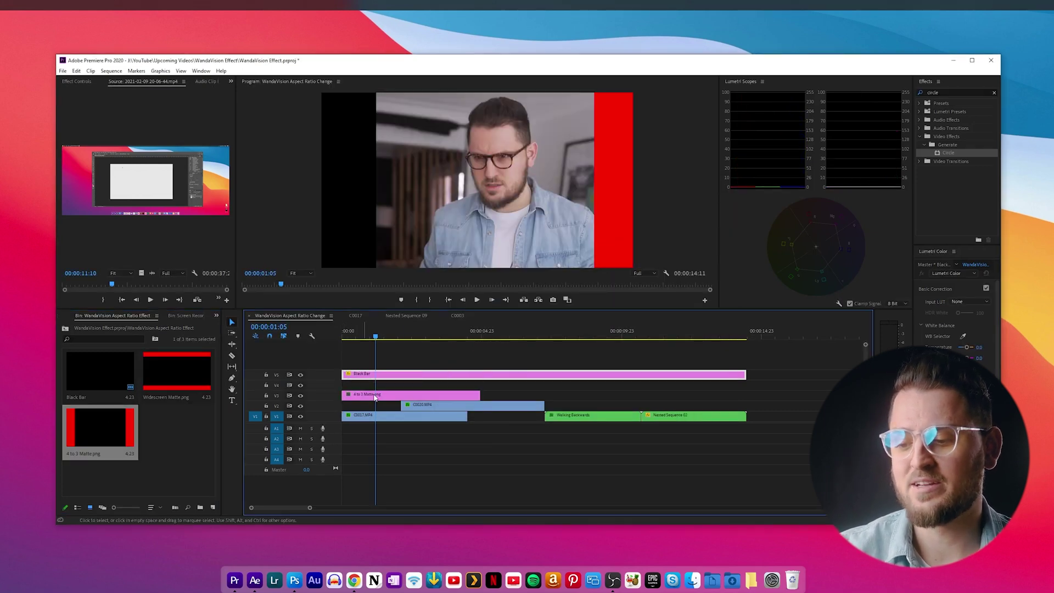
left_click(76, 82)
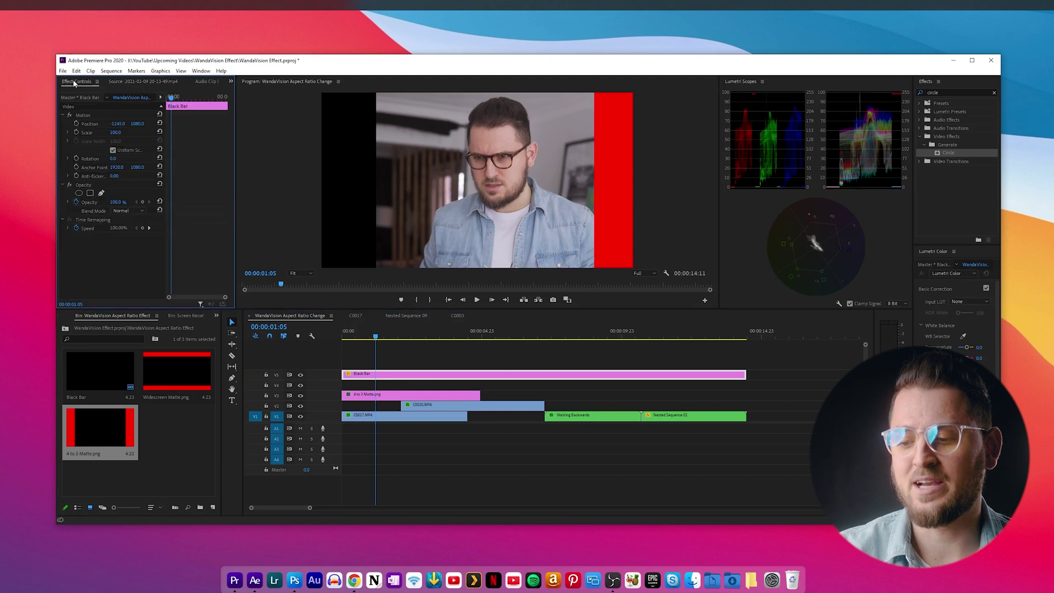
left_click_drag(117, 123, 83, 123)
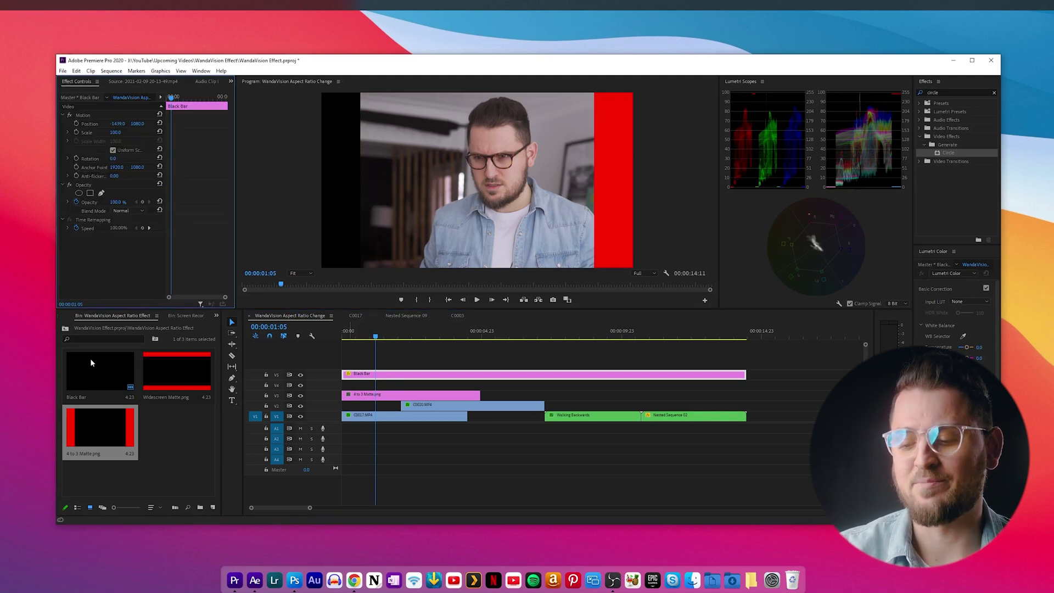
left_click_drag(85, 374, 357, 364)
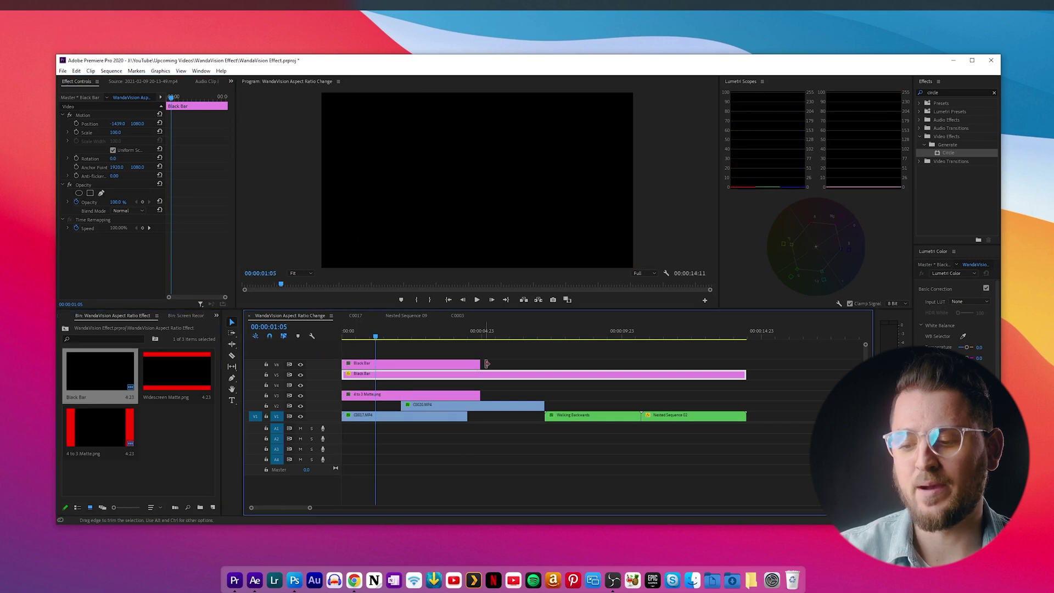
Extend the V6 Black Bar to match the other bar's length and shift its Position X right
left_click_drag(482, 363, 746, 363)
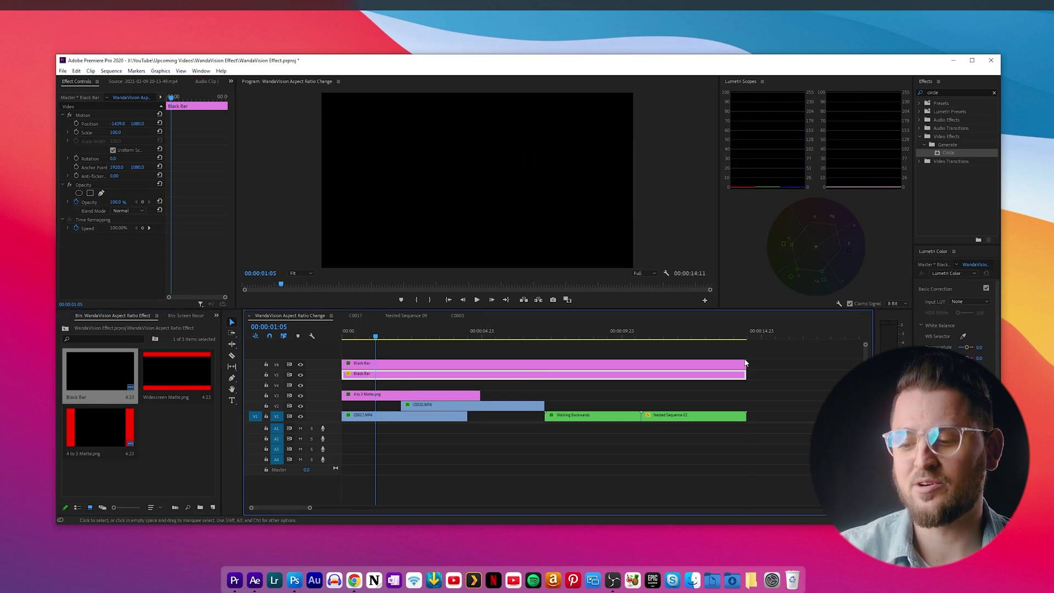
left_click_drag(117, 124, 236, 124)
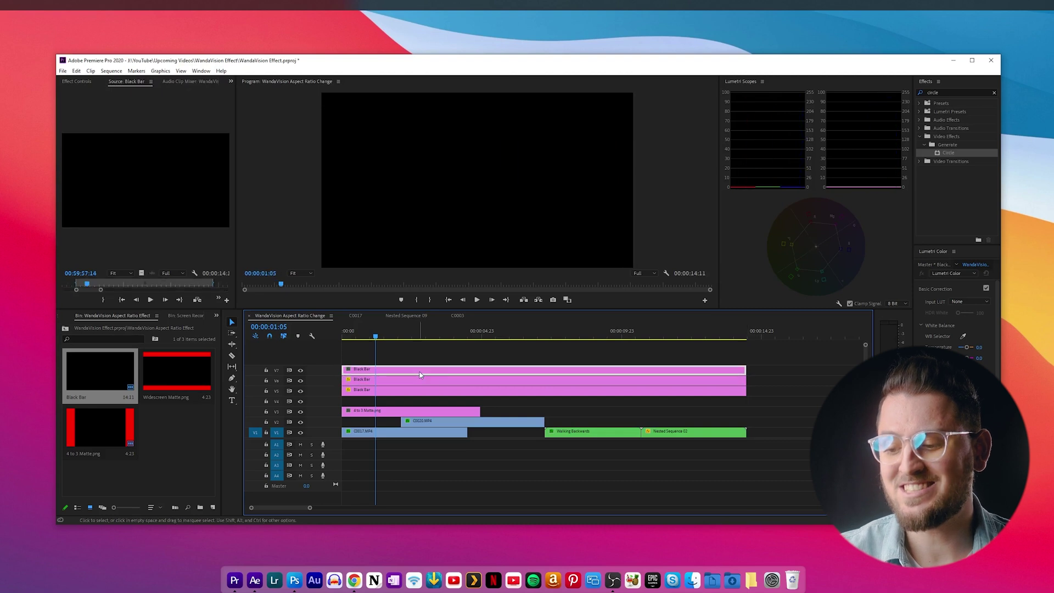
Raise the V7 bar's Position Y to -1074 above the frame and add a fourth Black Bar on V8
left_click(77, 82)
left_click_drag(139, 127, 70, 127)
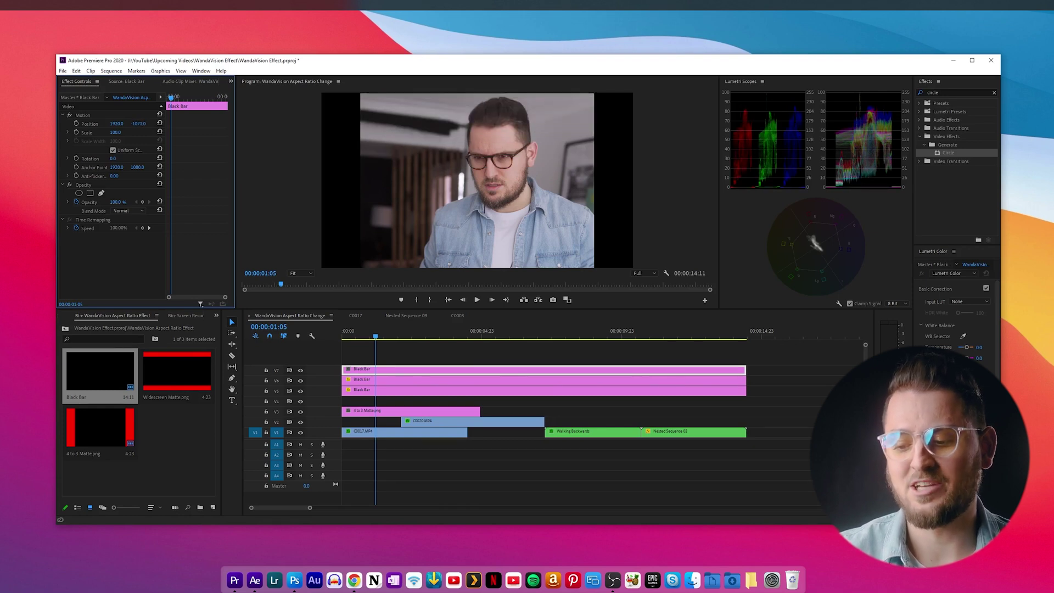
left_click(436, 341)
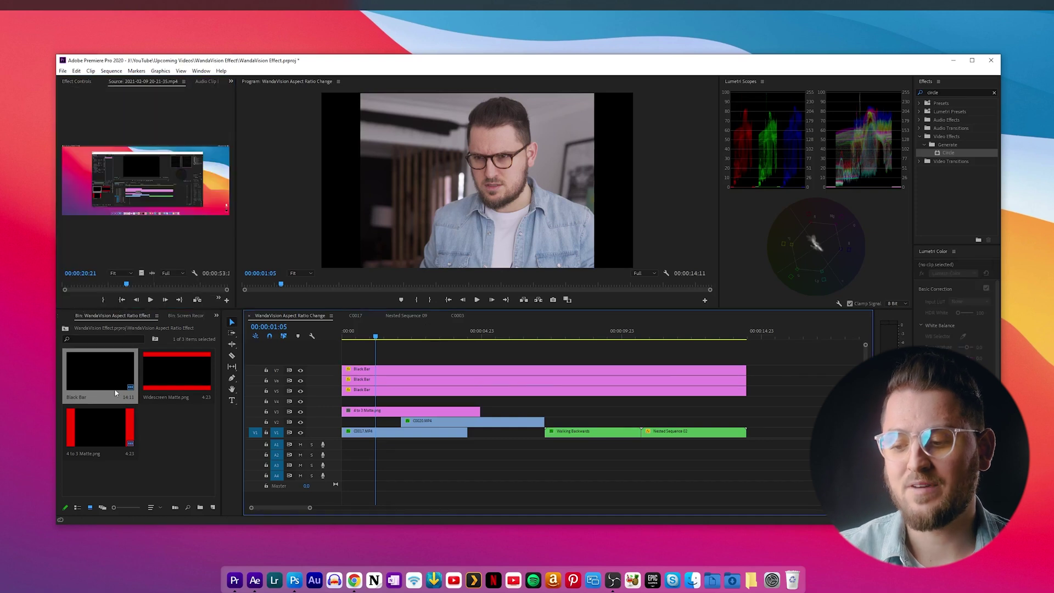
left_click_drag(82, 375, 384, 360)
left_click(385, 359)
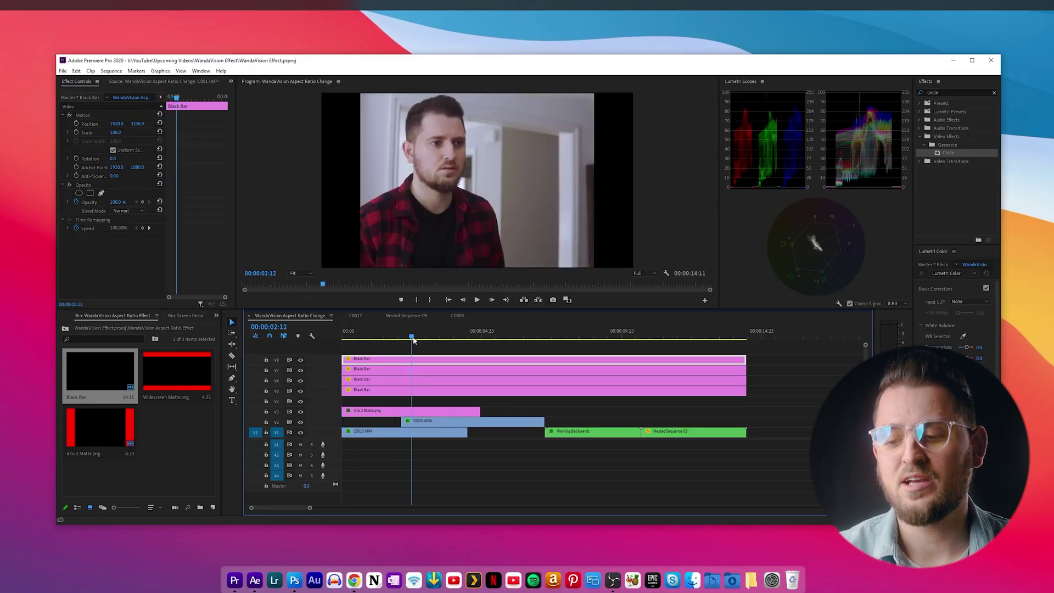
Set a starting Position keyframe on the V8, V7, V6 and V5 bars, then move the playhead to 00:00:13:08
left_click(77, 124)
left_click(407, 373)
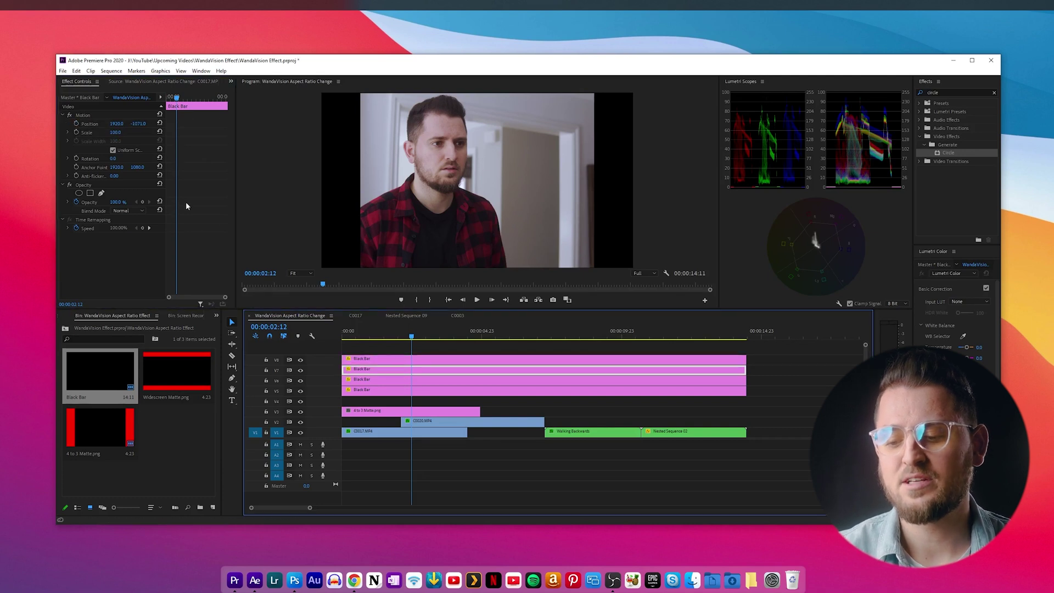
left_click(76, 123)
left_click(402, 382)
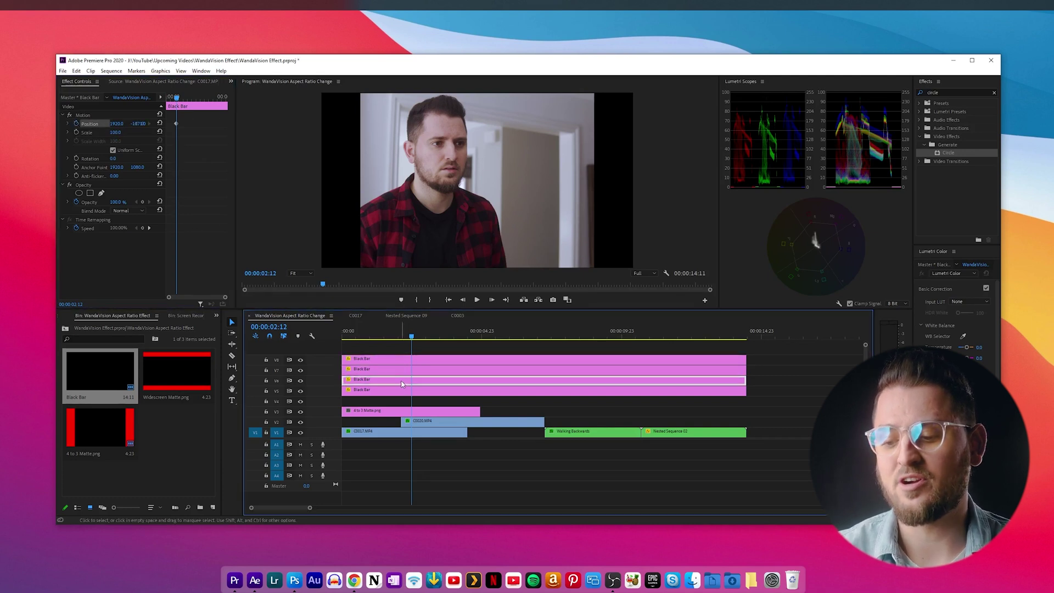
left_click(77, 124)
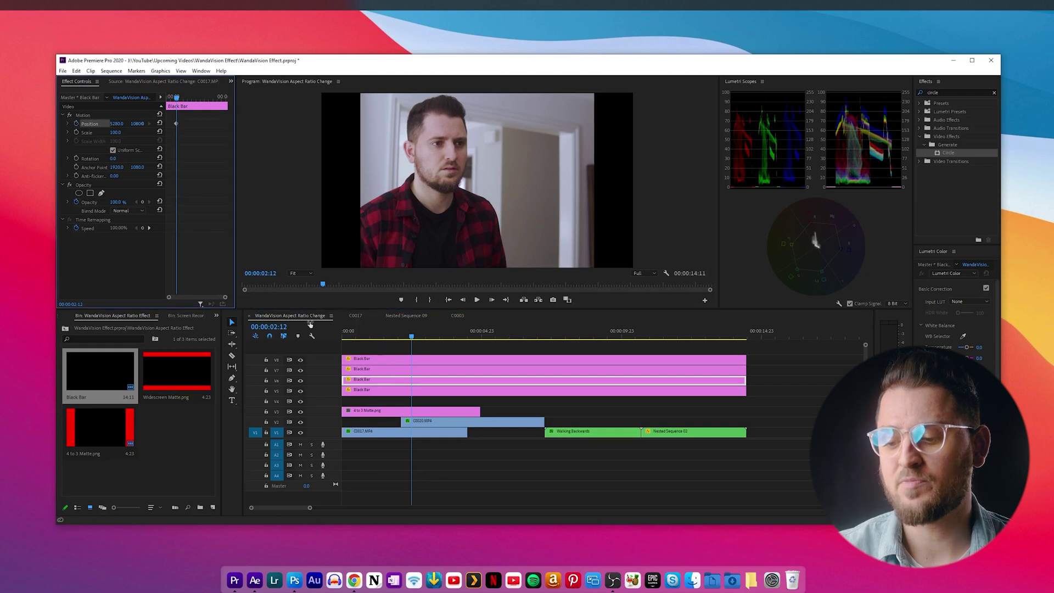
left_click(387, 390)
left_click(76, 124)
left_click_drag(412, 336, 715, 357)
left_click_drag(237, 209, 307, 209)
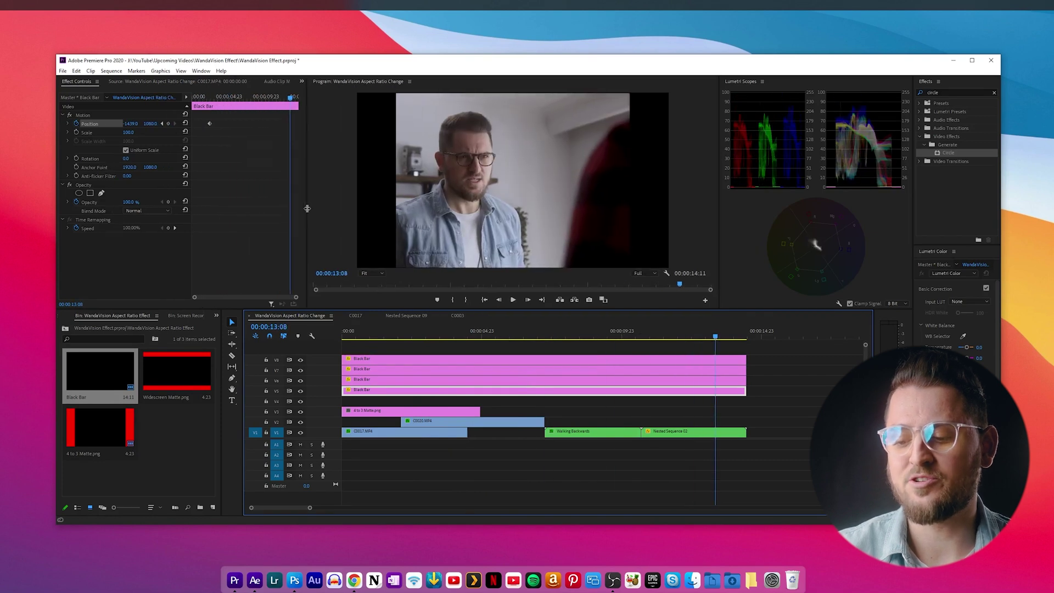
Add a Position keyframe at 00:00:13:08 on each of the V5, V6, V7 and V8 bars
left_click(168, 123)
left_click(387, 383)
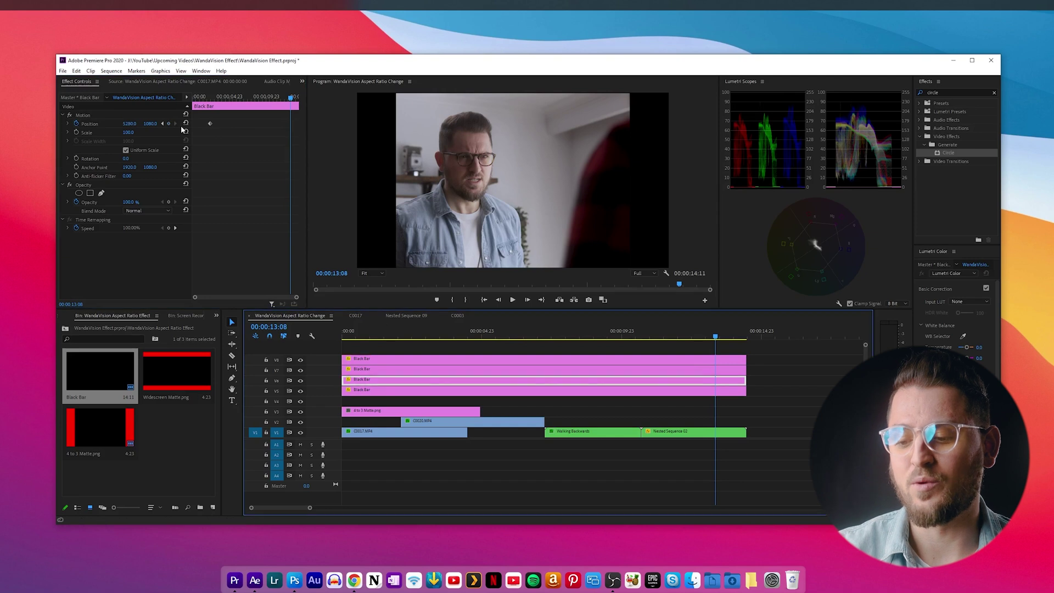
left_click(169, 123)
left_click(372, 371)
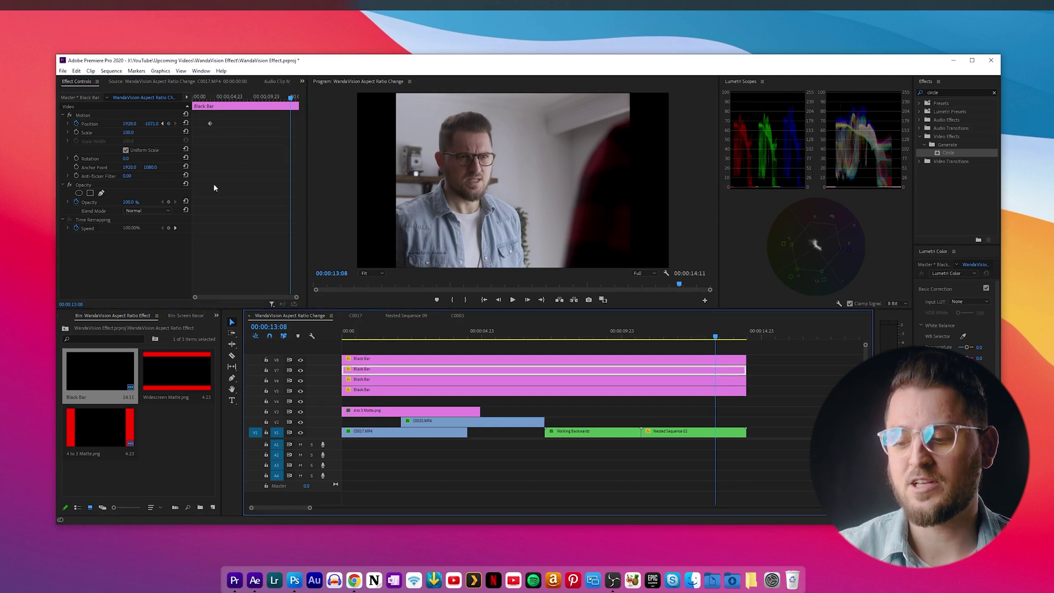
left_click(168, 123)
left_click(400, 359)
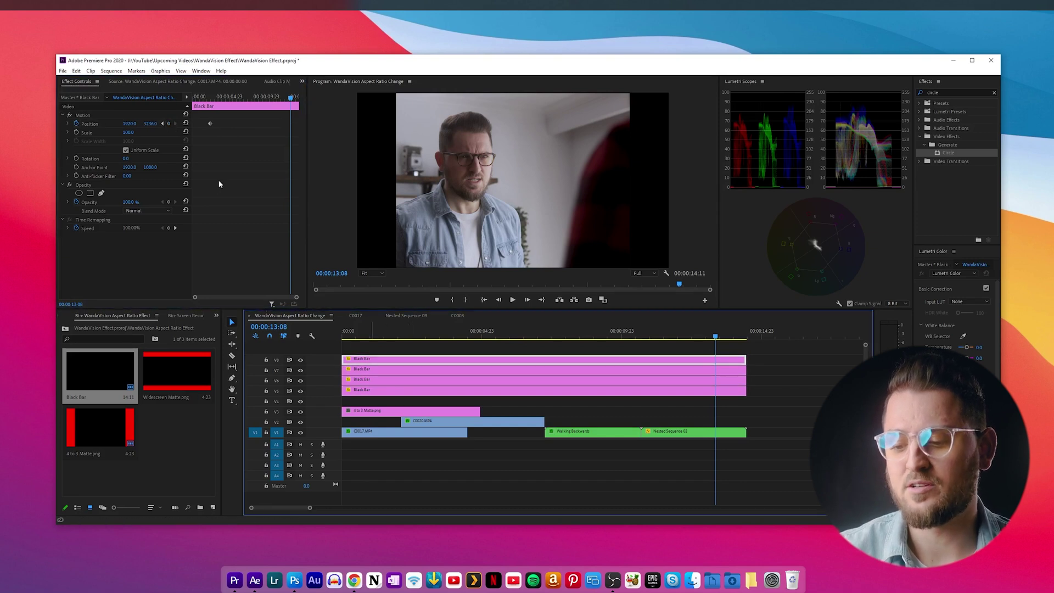
left_click(168, 123)
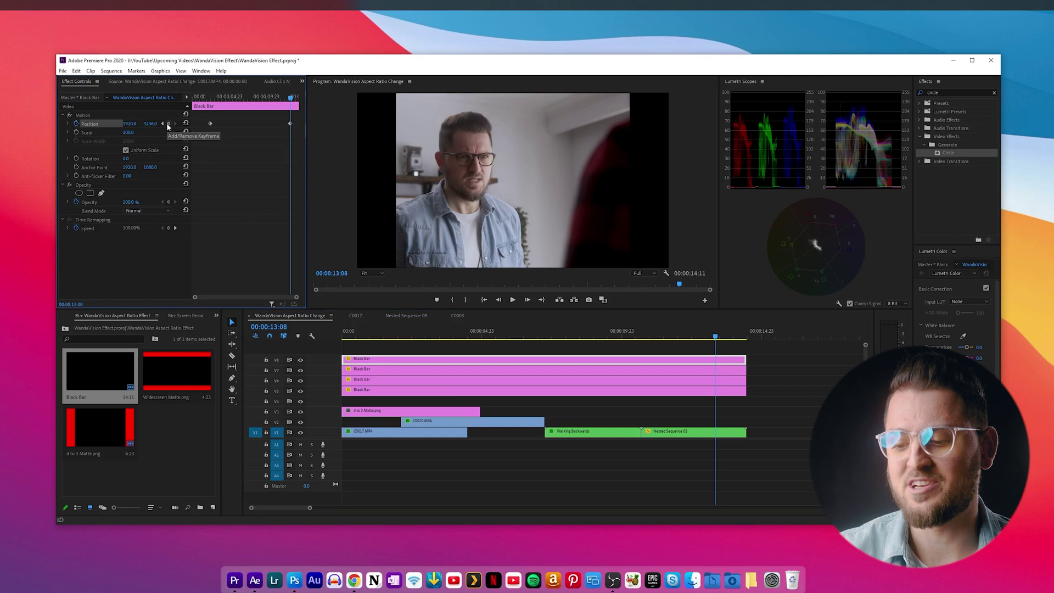
Push the V5 left bar off-frame to Position X about -1903, then select the V6 right bar's Position X
left_click(430, 393)
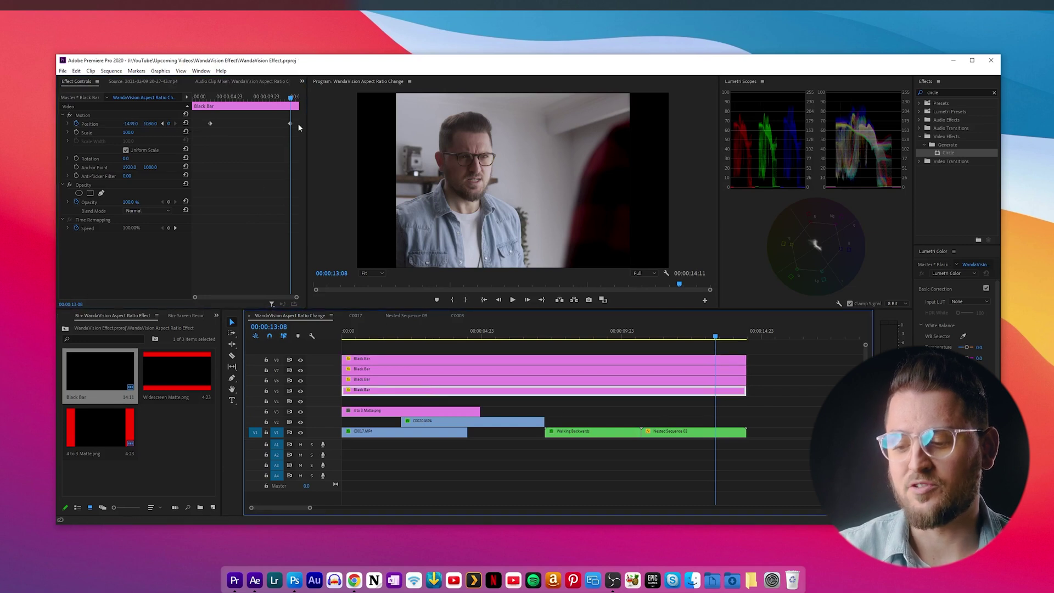
left_click_drag(132, 123, 22, 124)
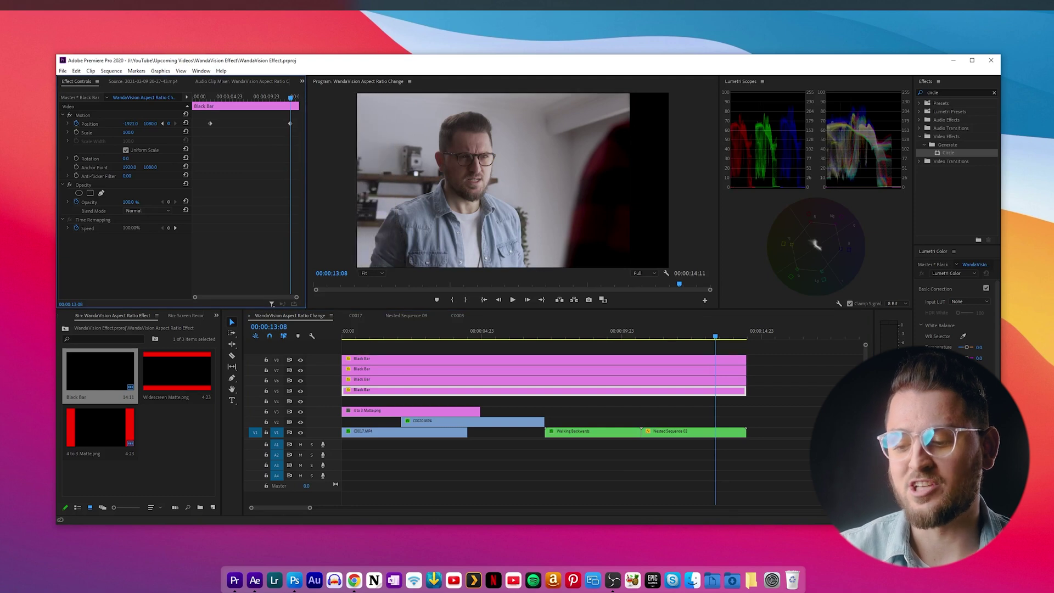
left_click(472, 380)
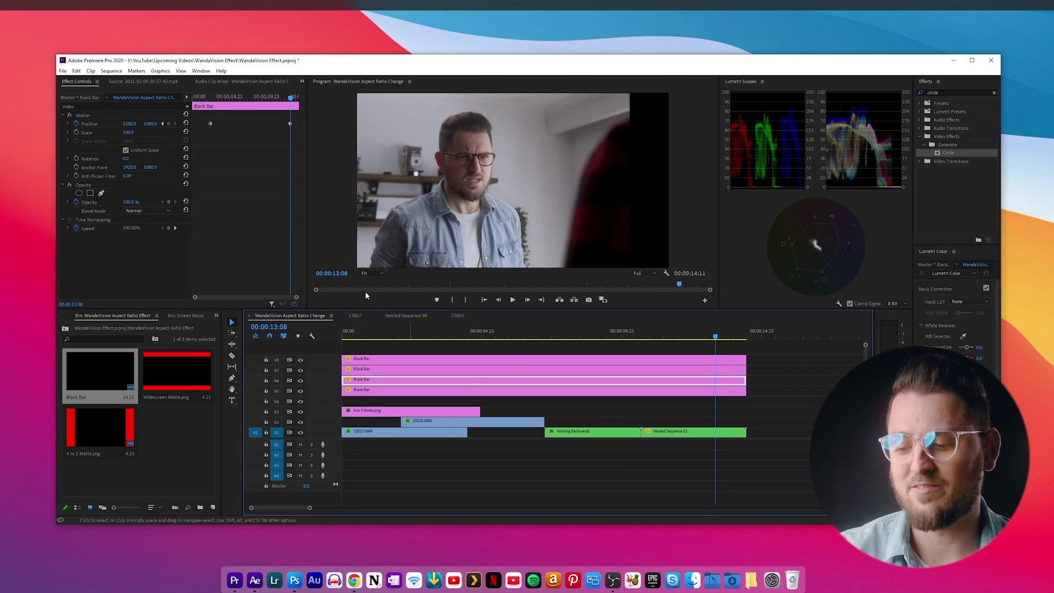
left_click(130, 124)
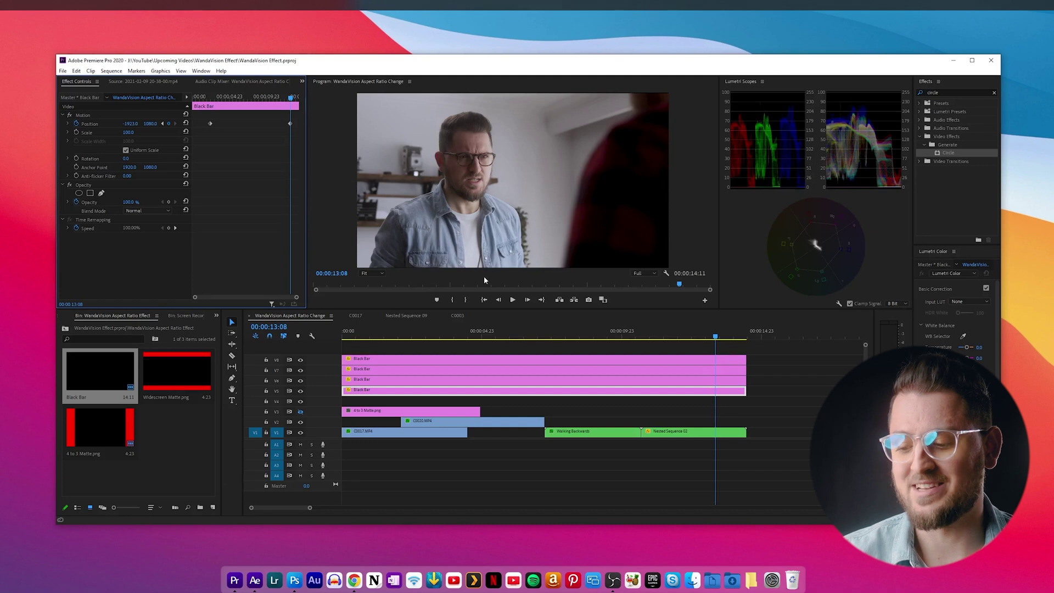
Lower the V7 top bar to about Y -870, set the V8 bottom bar to Y 2895, and place Widescreen Matte.png on V4
left_click(515, 372)
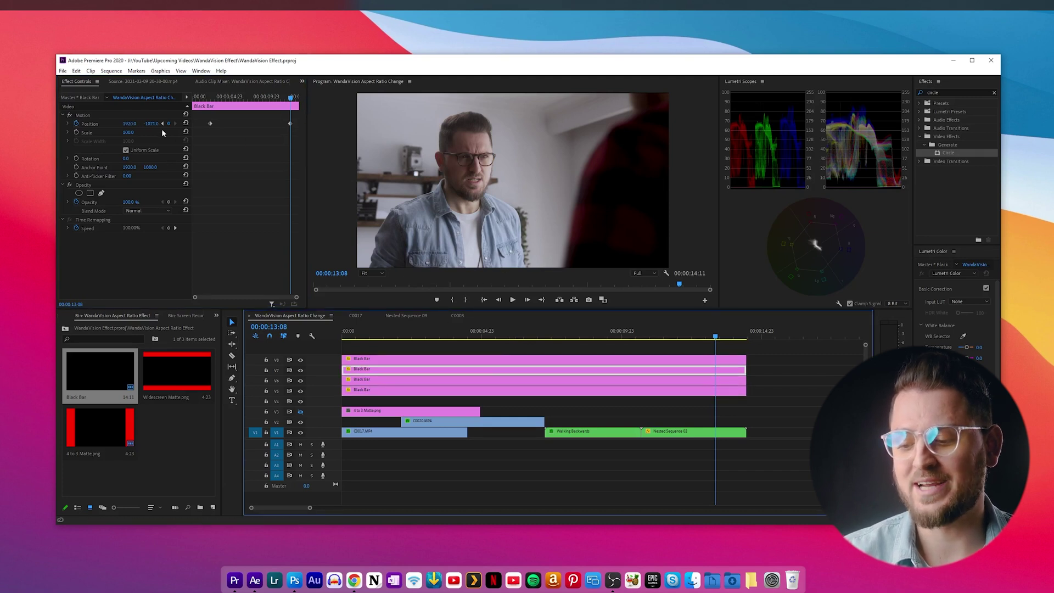
left_click_drag(150, 125, 151, 125)
left_click(357, 359)
left_click(295, 445)
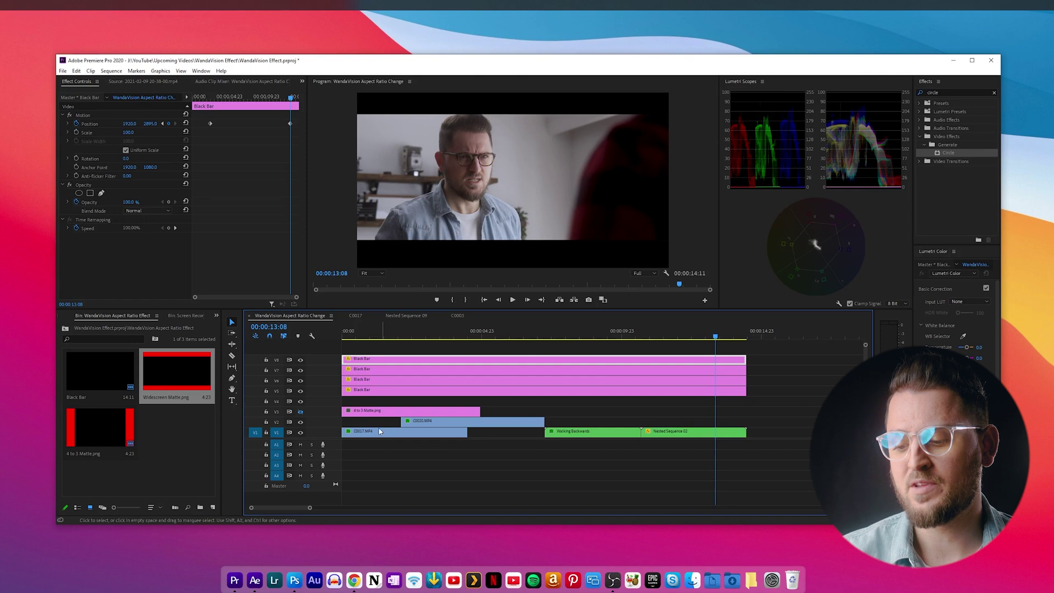
left_click_drag(177, 371, 354, 401)
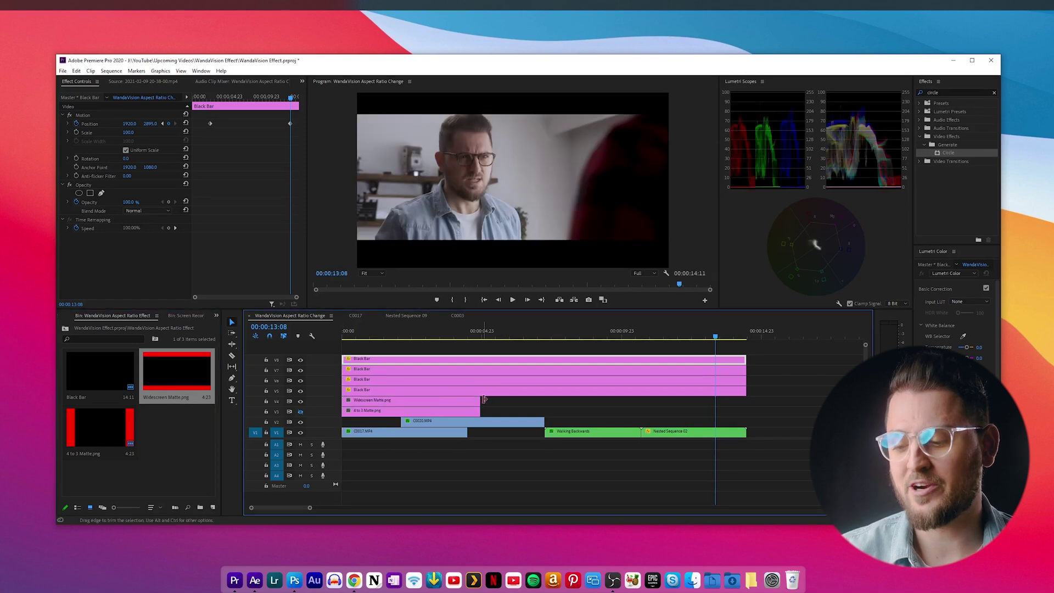
Trim the Widescreen Matte to the bars' end, align both bars to its red lines, and hide V4
left_click_drag(485, 399, 749, 394)
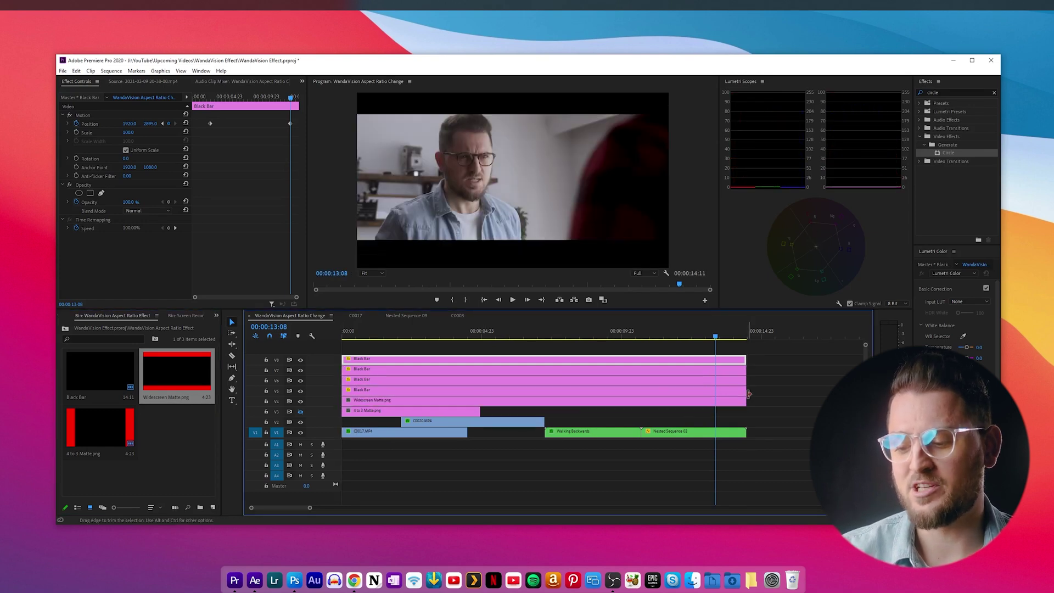
left_click_drag(150, 124, 204, 123)
left_click(371, 372)
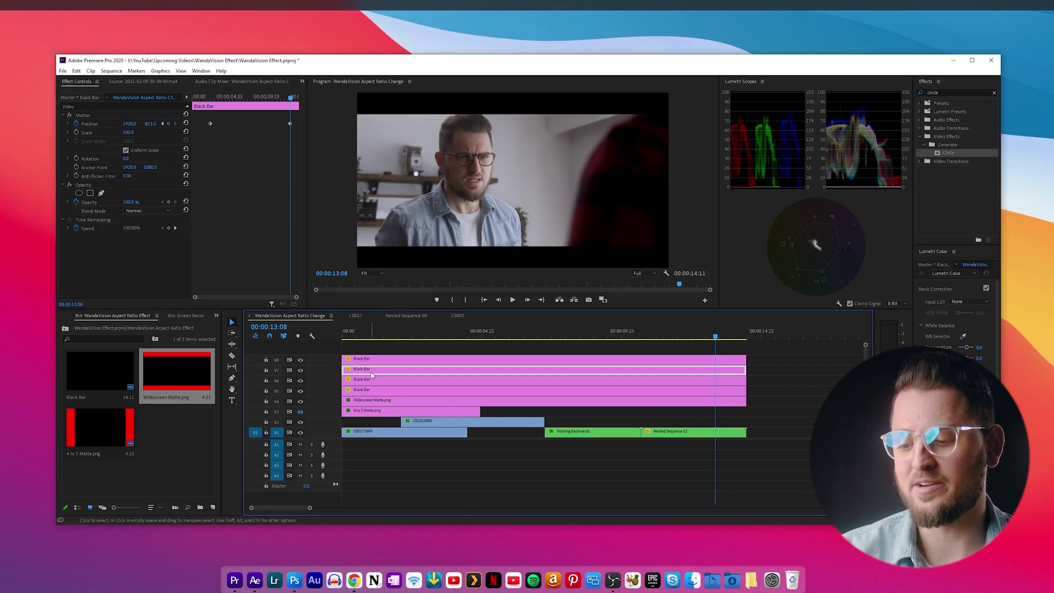
key("Up")
key("Up")
key("Up")
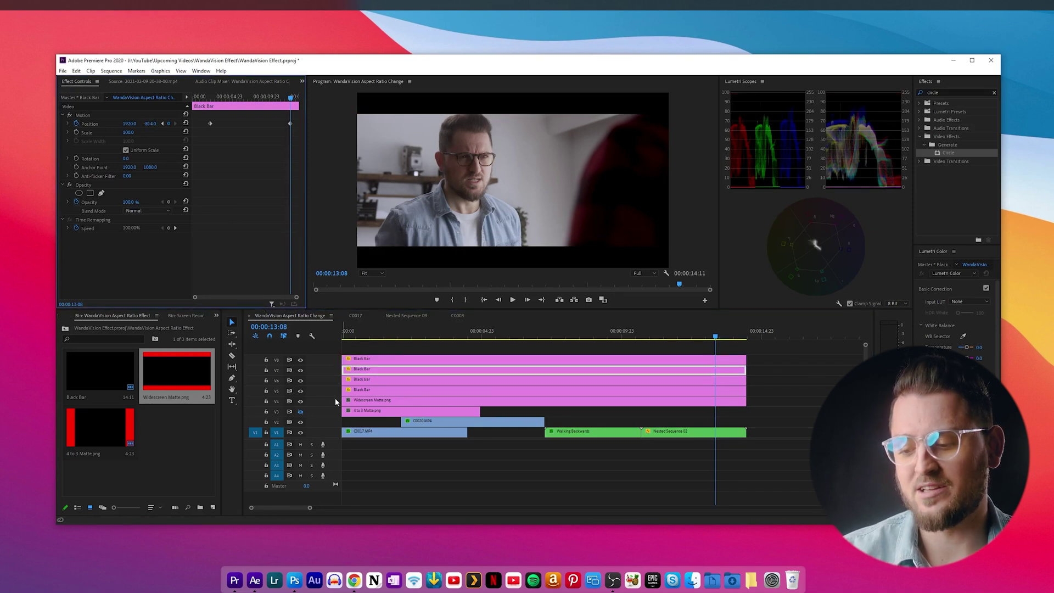
left_click(300, 401)
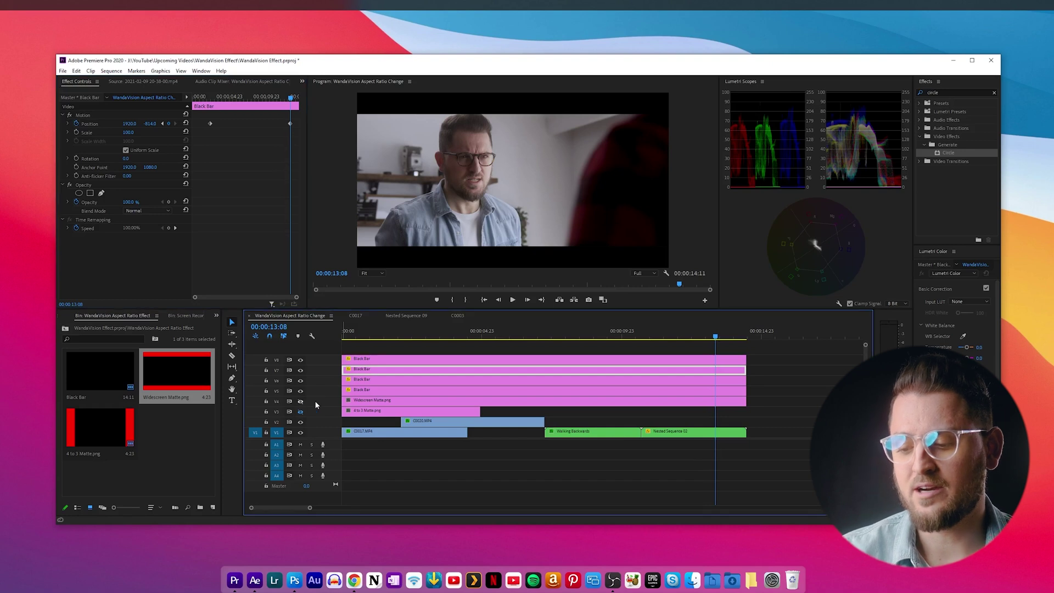
mouse_move(715, 335)
left_mouse_down()
mouse_move(433, 337)
mouse_move(724, 341)
left_mouse_up()
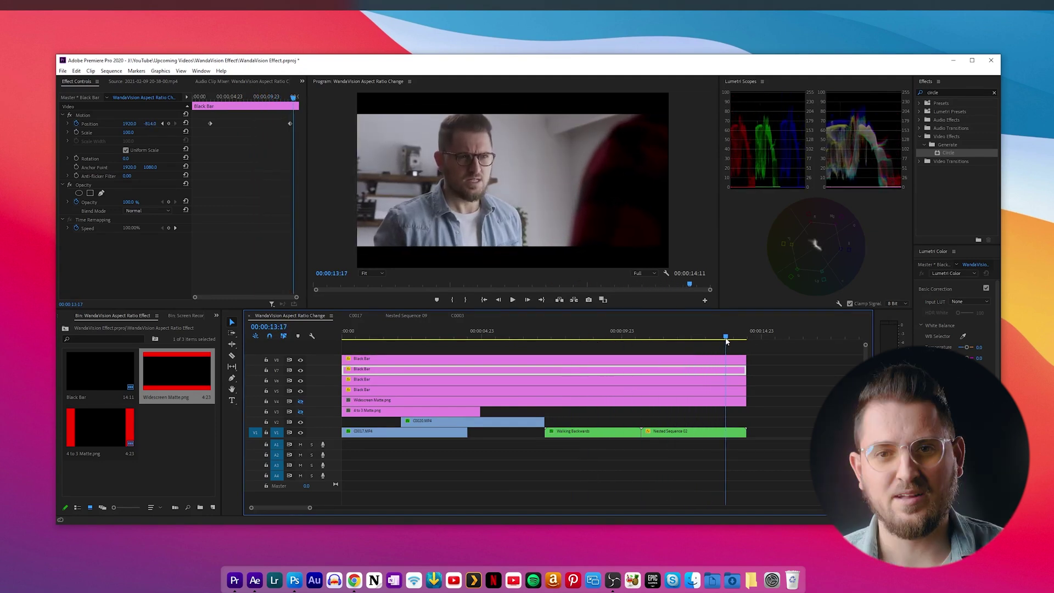